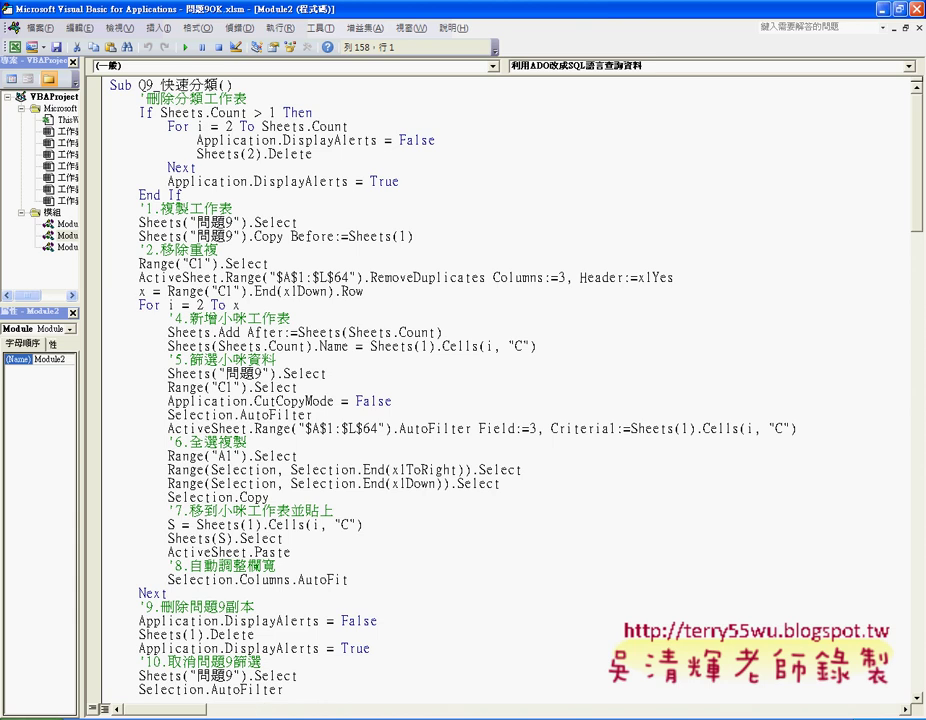
- Return from the macro editor to the Excel workbook and bring up the Start menu's program list
key("alt+F11")
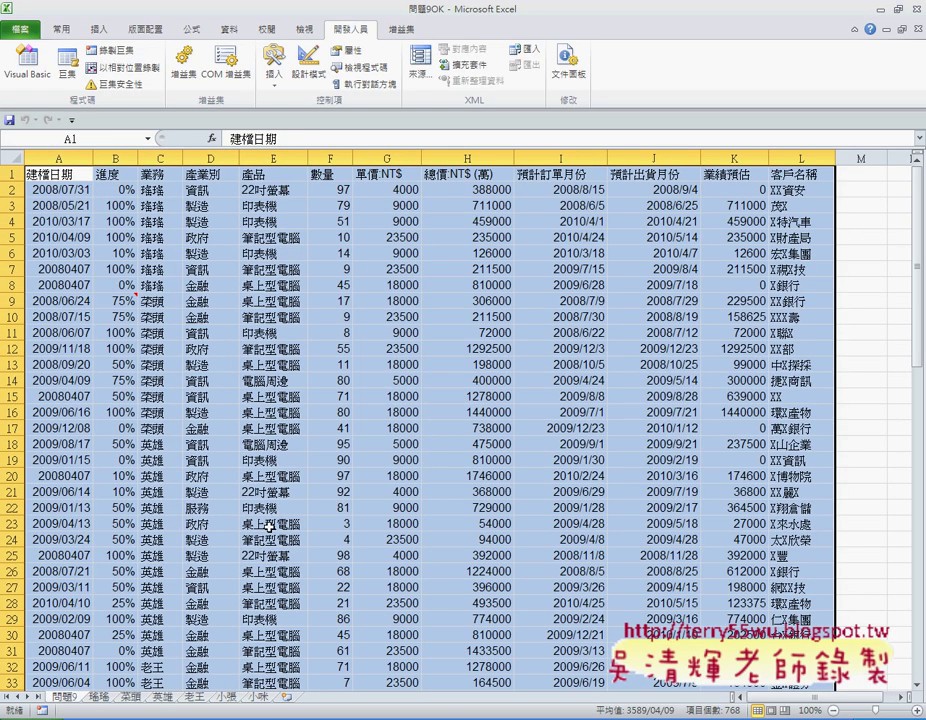
key("super")
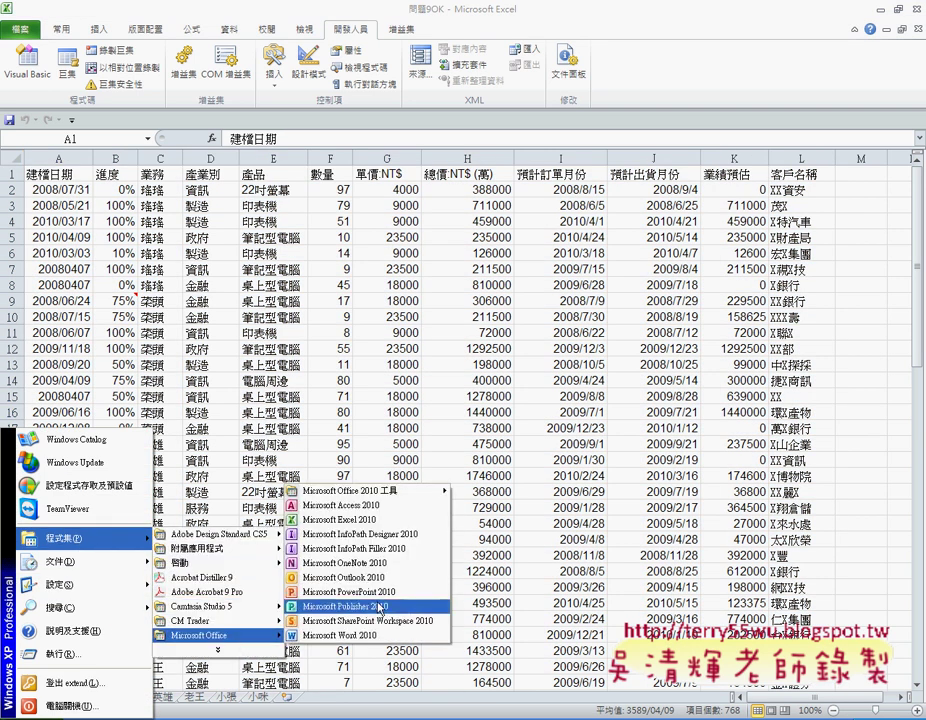
mouse_move(215, 635)
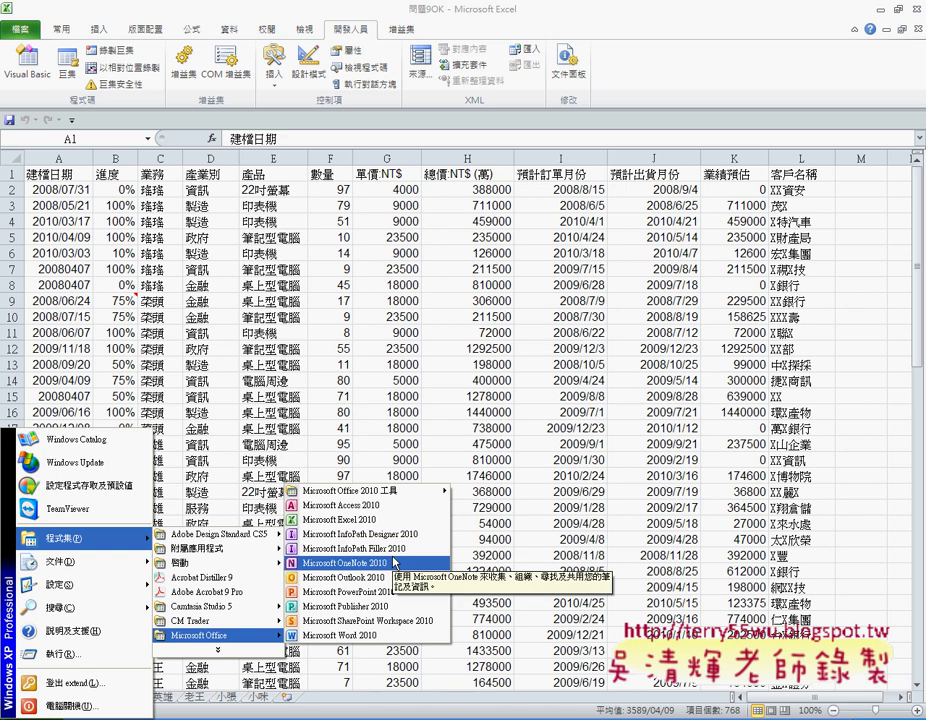
- Launch Access 2010 and browse to the Desktop\Q1-Q50 範例 folder for the new database
left_click(350, 505)
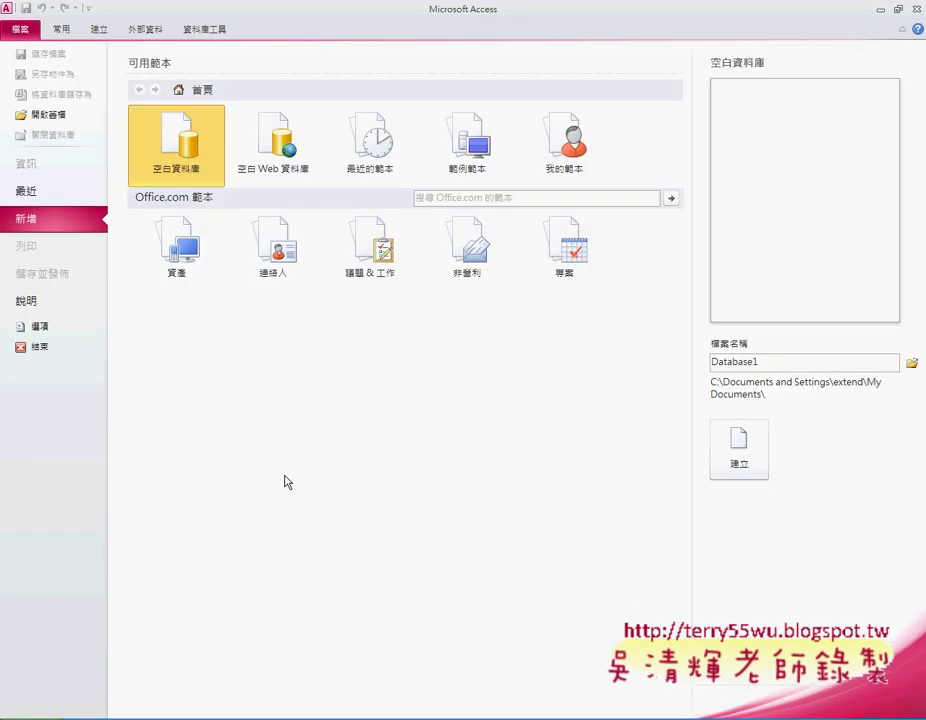
left_click(912, 363)
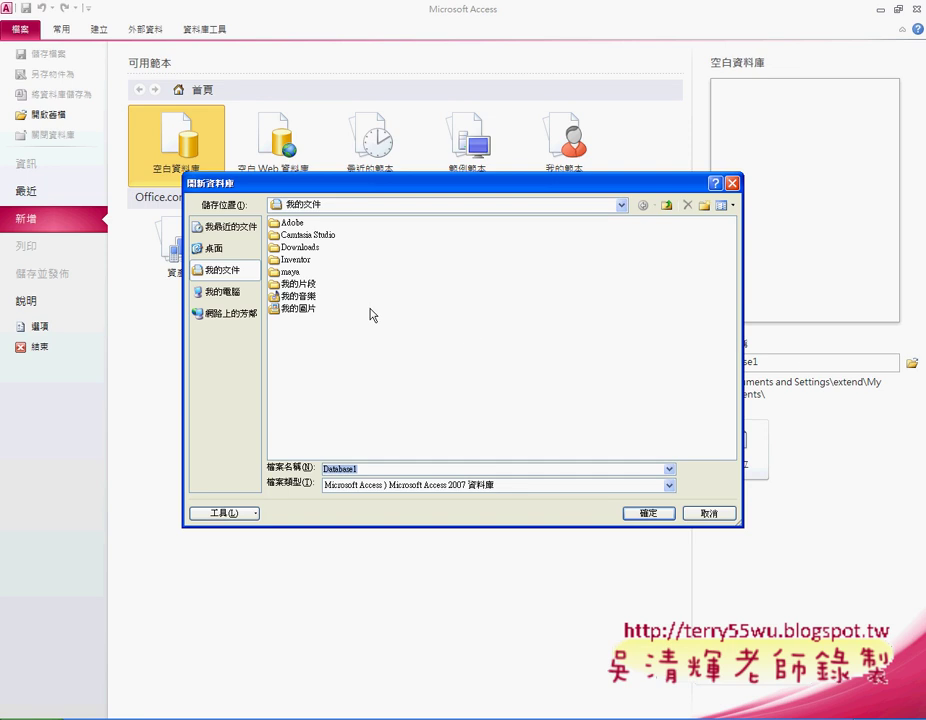
left_click(216, 249)
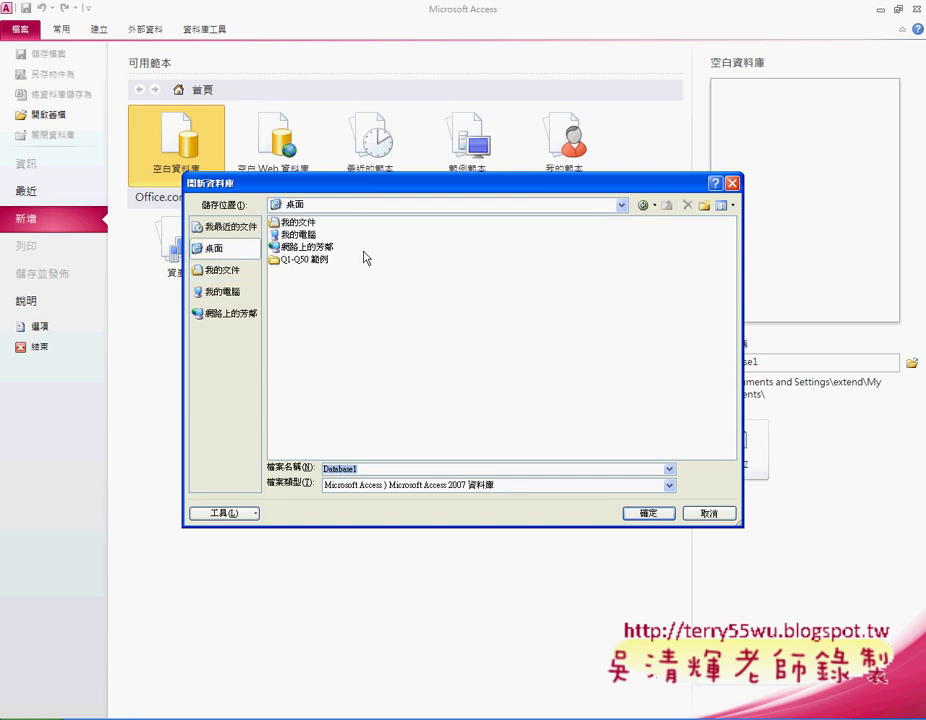
double_click(302, 260)
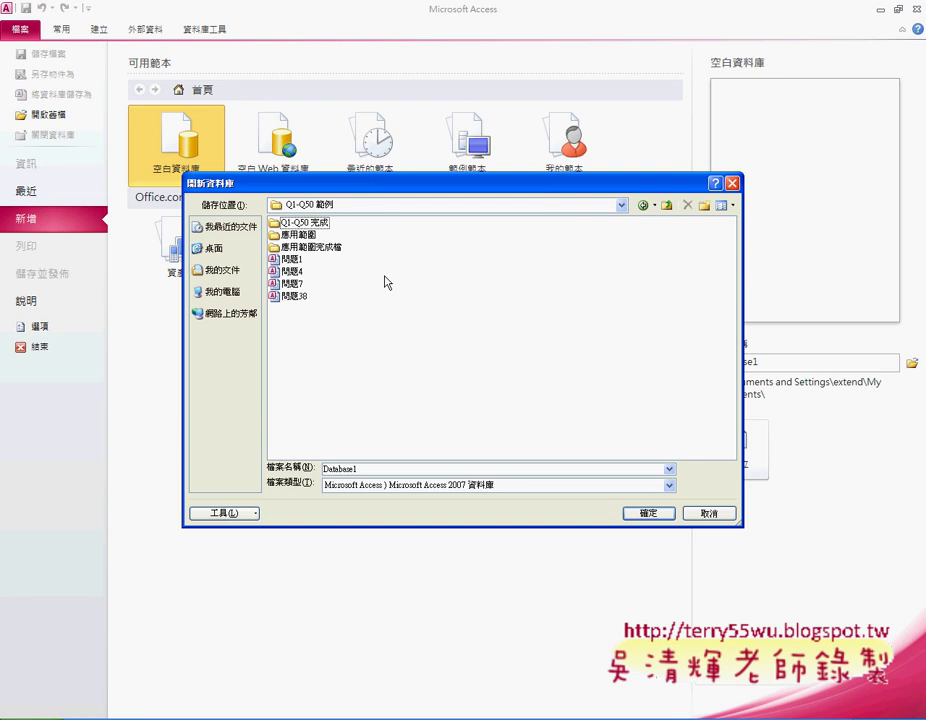
double_click(300, 222)
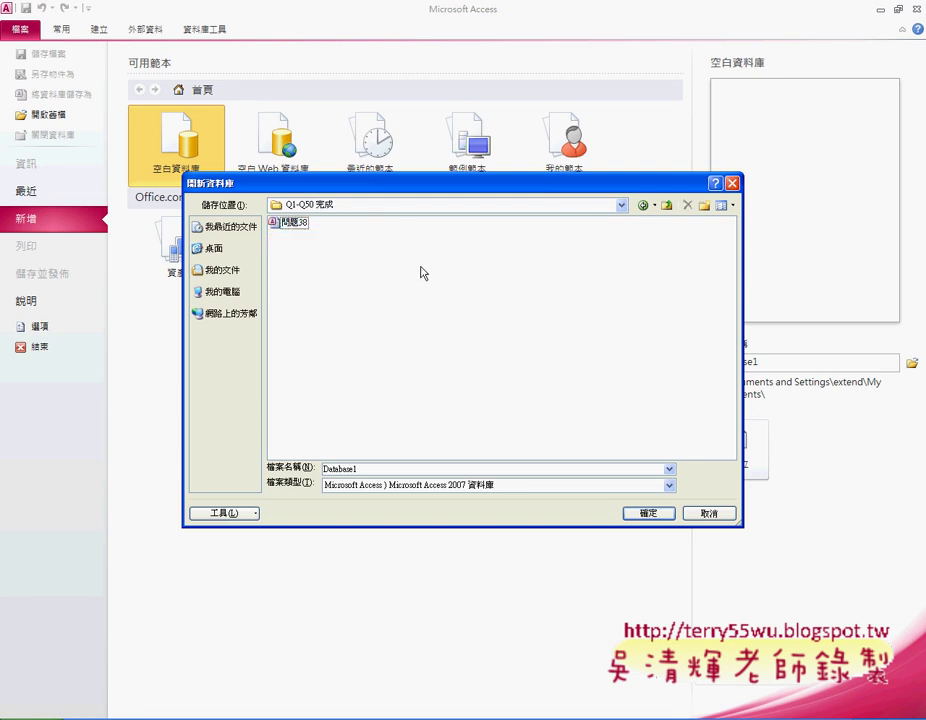
left_click(665, 205)
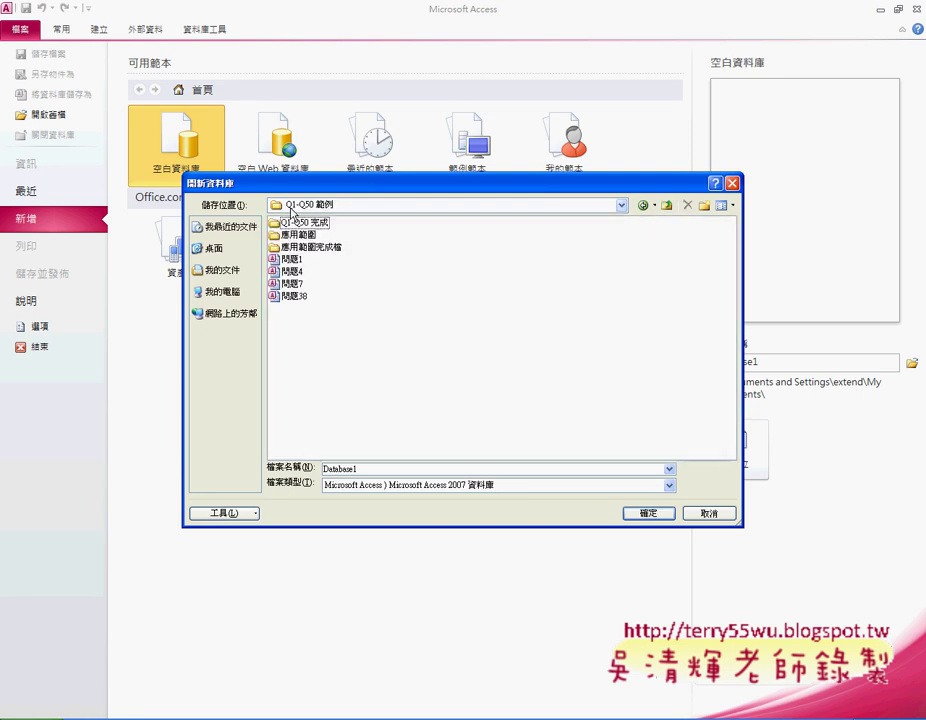
- Name the new database 問題9 and confirm the save location
left_click(293, 283)
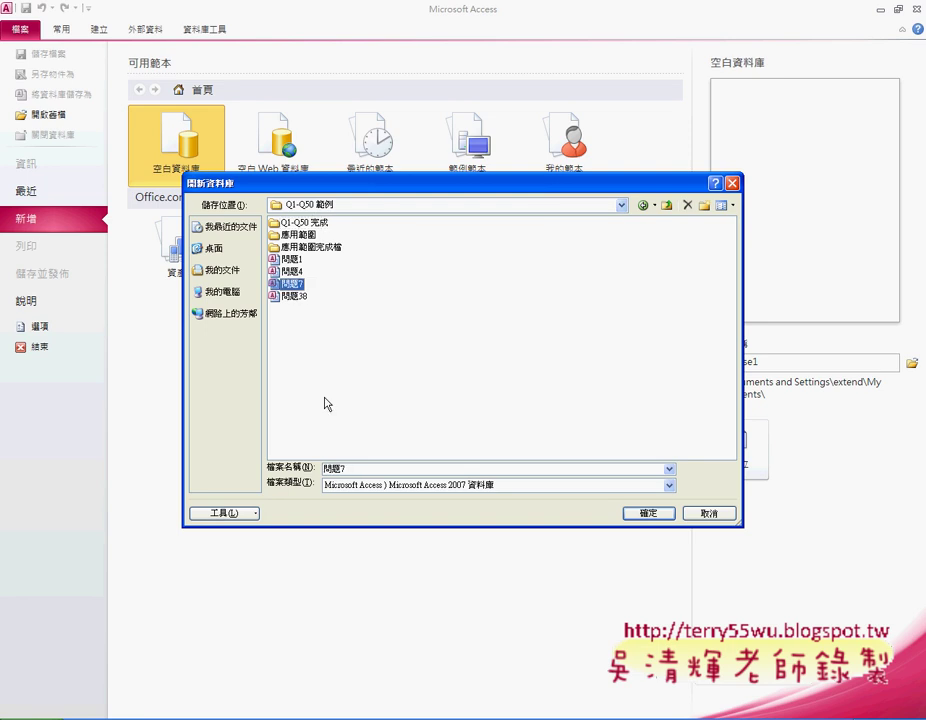
left_click(360, 466)
key("BackSpace")
type("9")
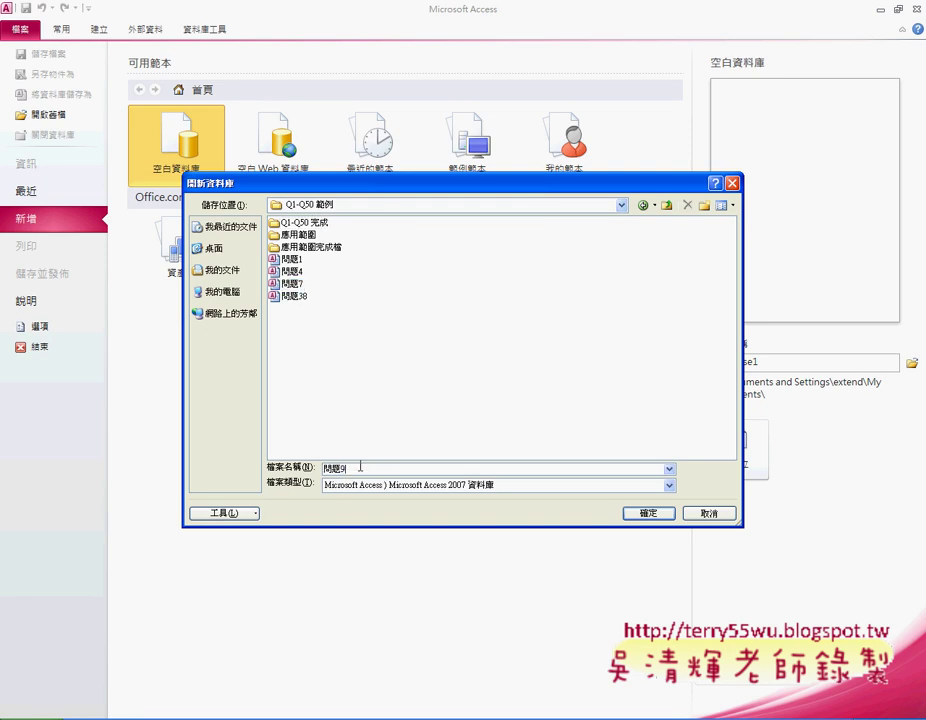
left_click(648, 513)
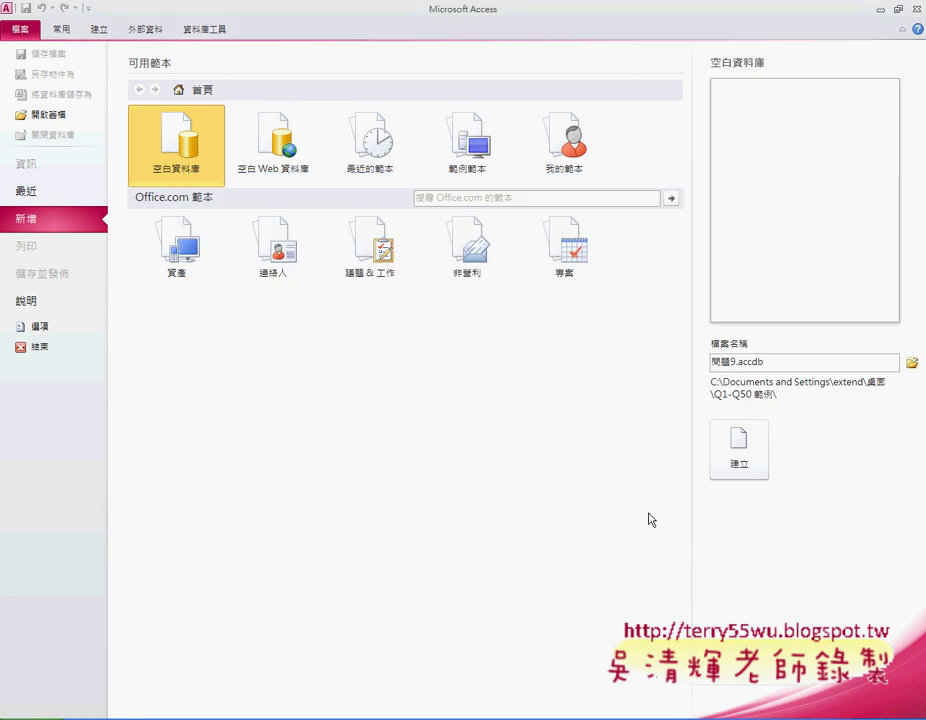
- Create the blank 問題9 database and start an import from an Excel workbook
left_click(739, 450)
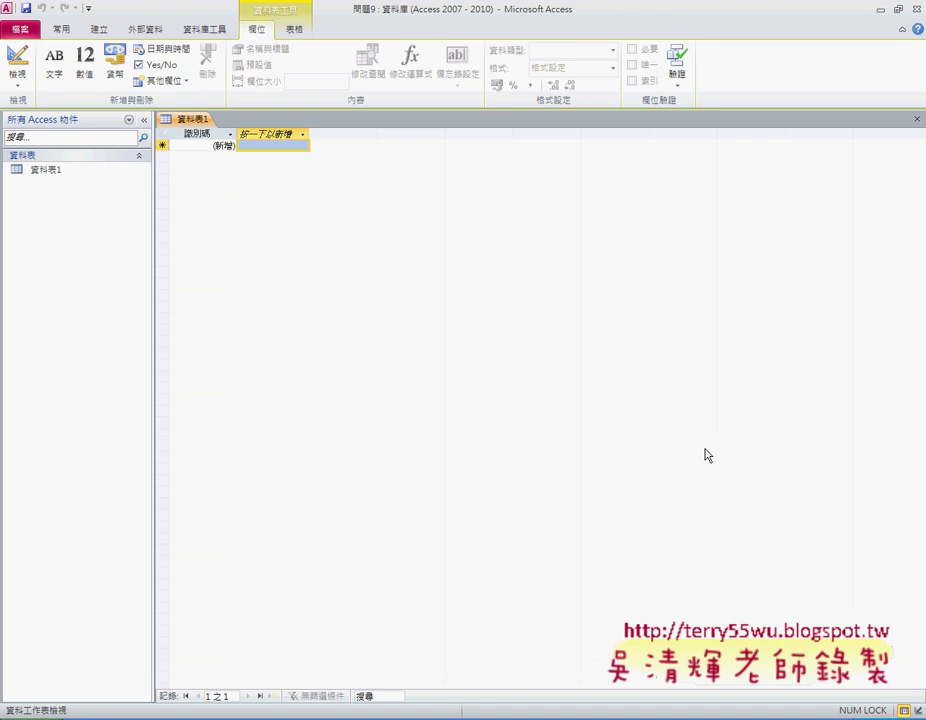
left_click(139, 31)
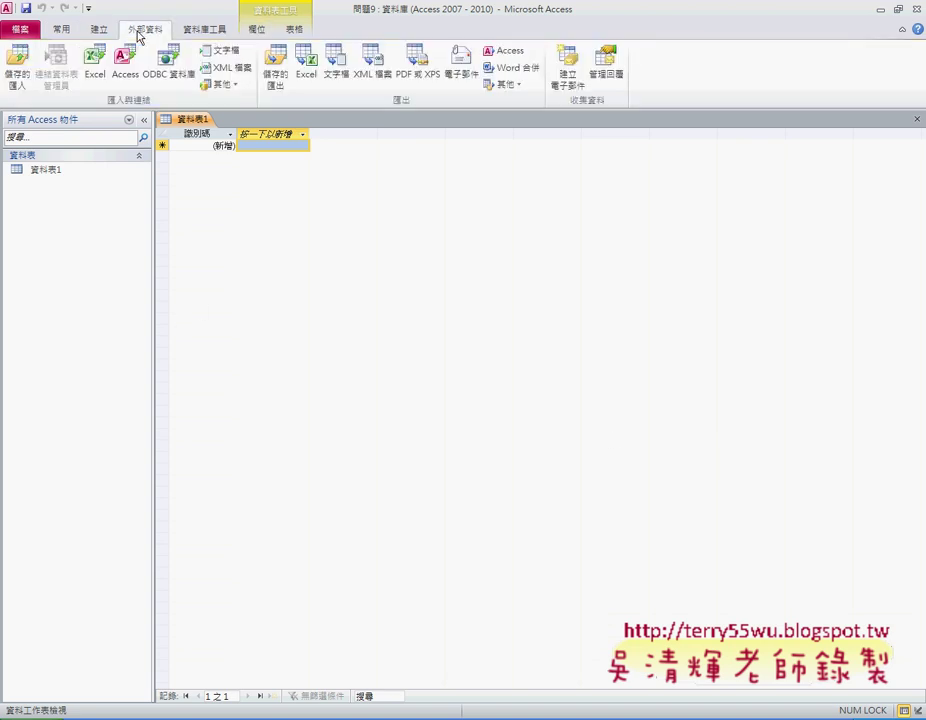
left_click(95, 62)
- Choose the 問題9 workbook in Desktop\Q1-Q50 範例 as the import source
left_click(677, 267)
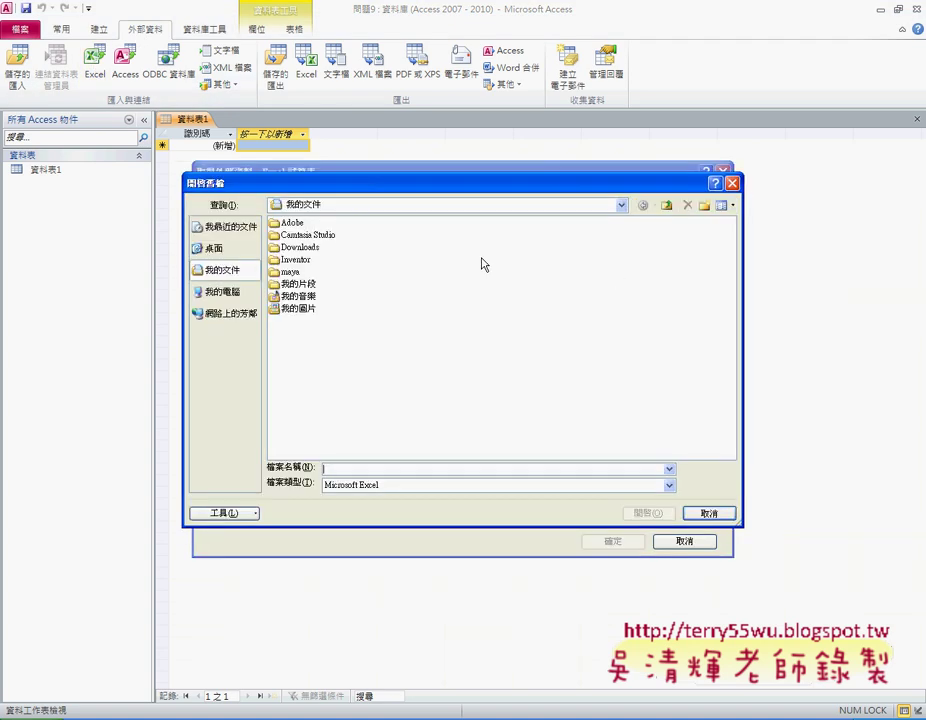
left_click(212, 250)
double_click(300, 259)
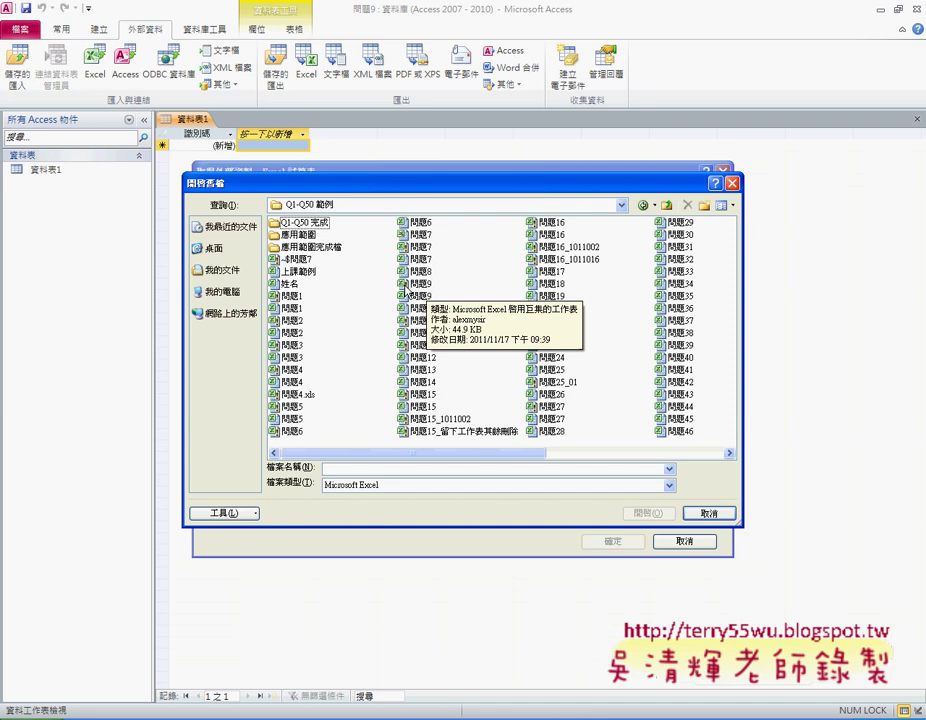
left_click(418, 296)
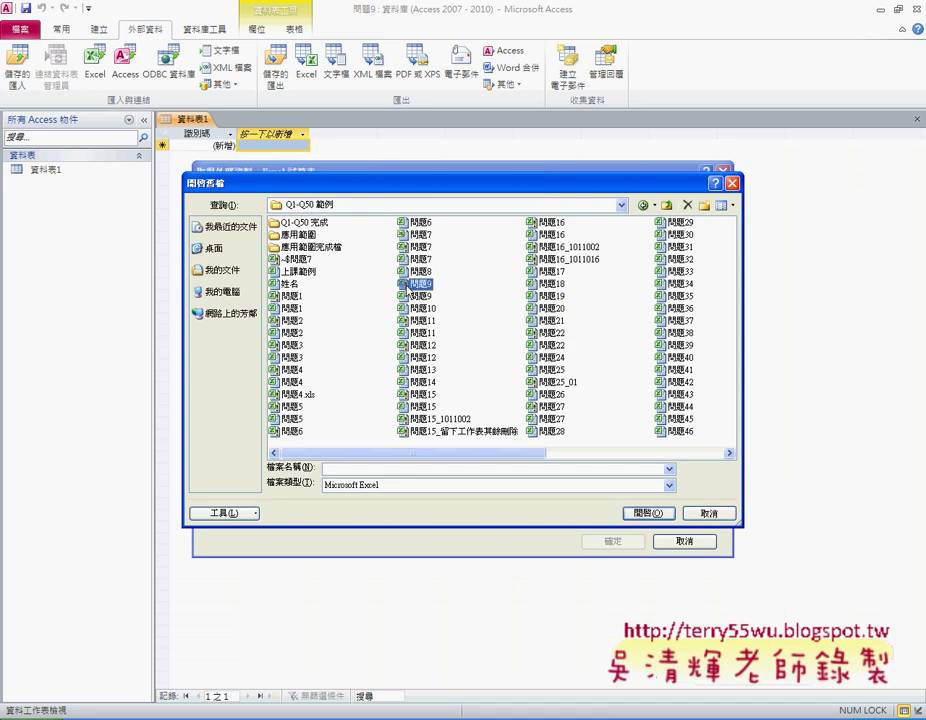
left_click(648, 513)
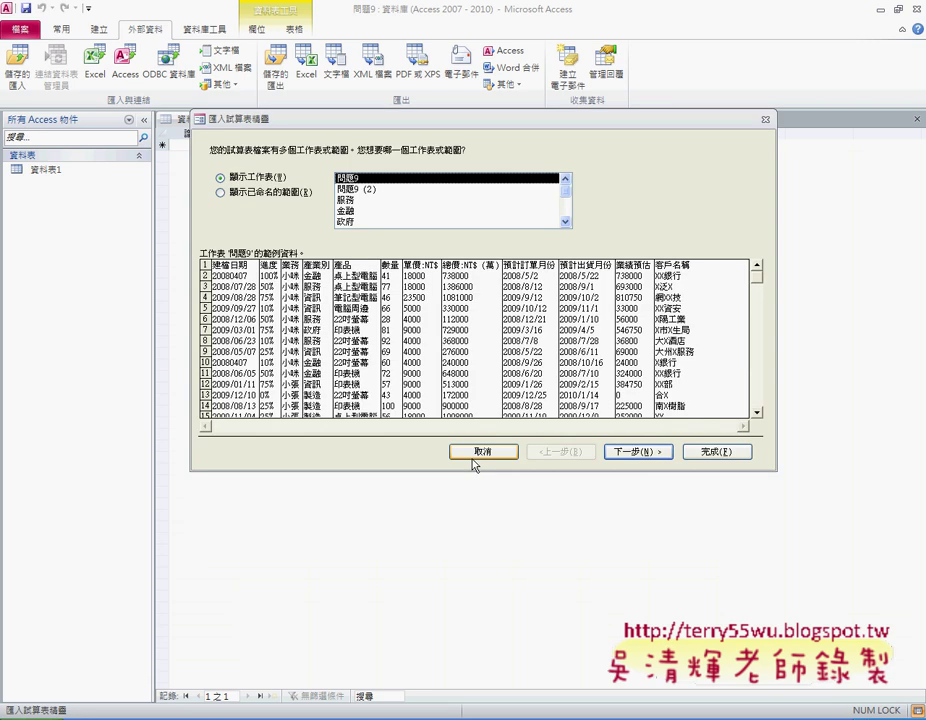
- Pick the 問題9 worksheet over 問題9 (2) and 金融, keeping the first row as field names
left_click(357, 189)
left_click(360, 211)
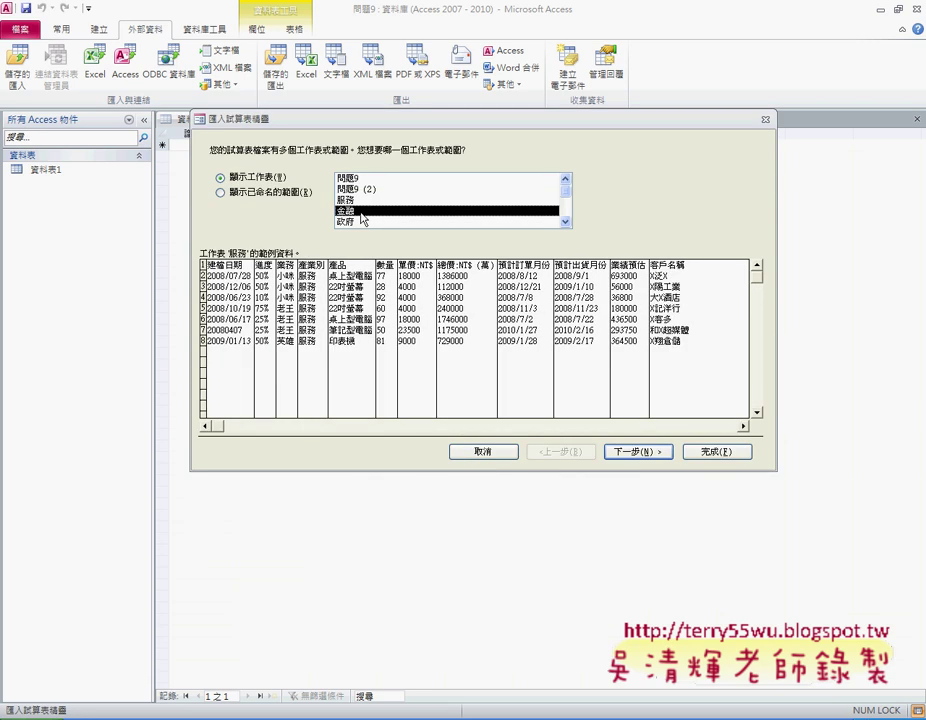
left_click(370, 178)
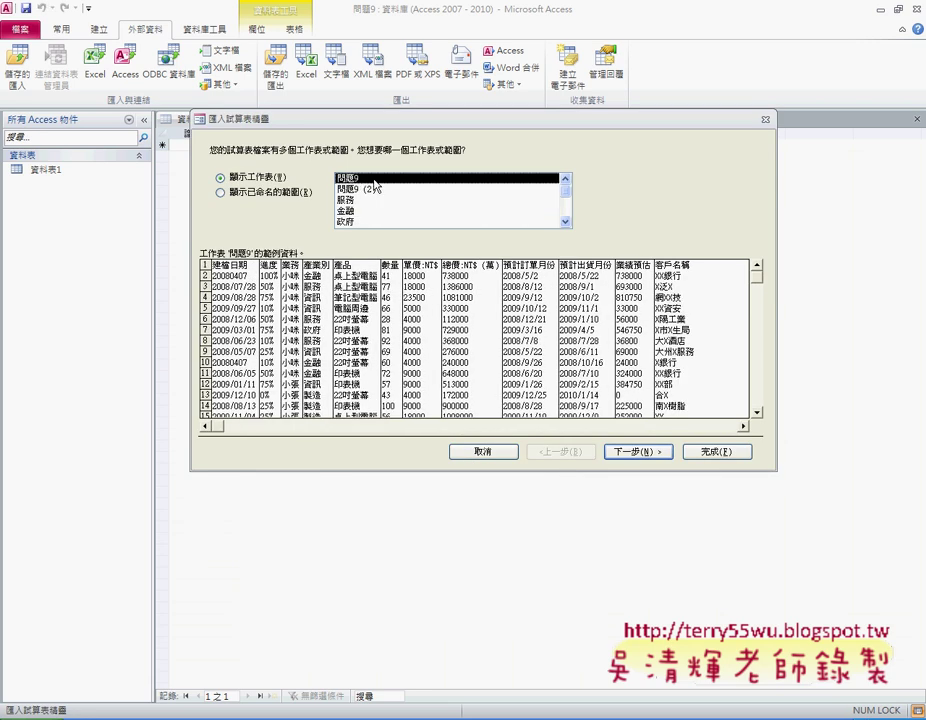
left_click(639, 452)
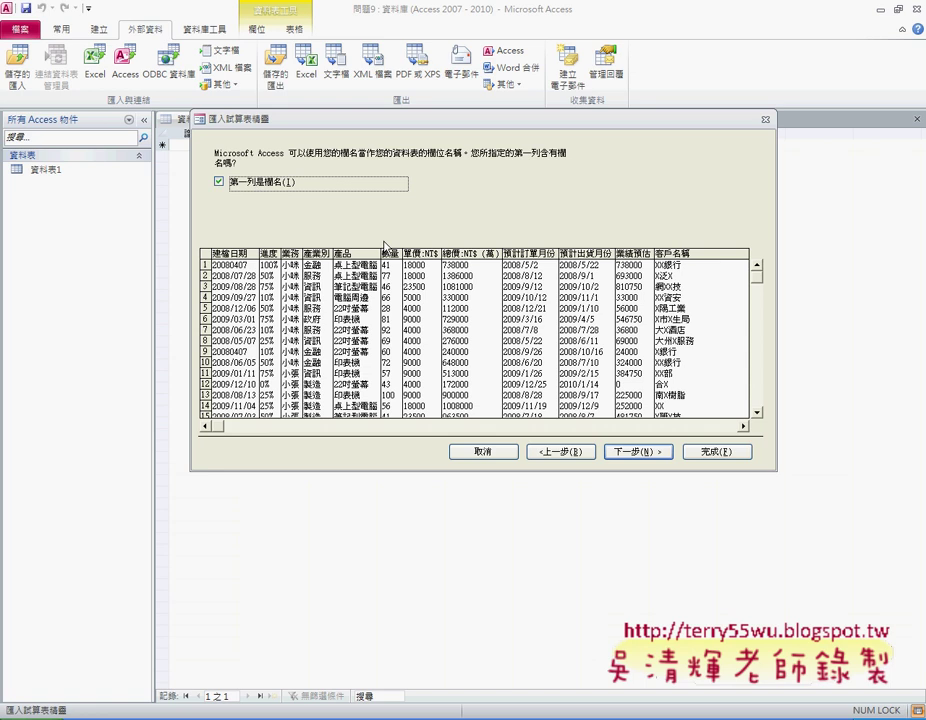
left_click(652, 452)
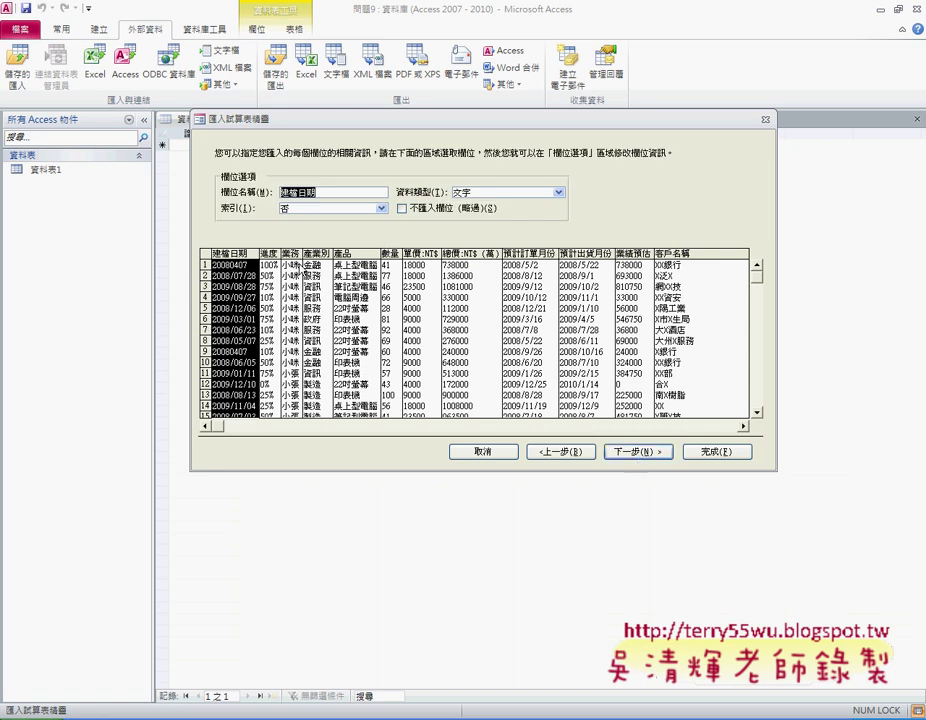
- Review each imported column's field settings, from 進度 and 連絡日期 through 總價 and 預計訂單月份
left_click(278, 312)
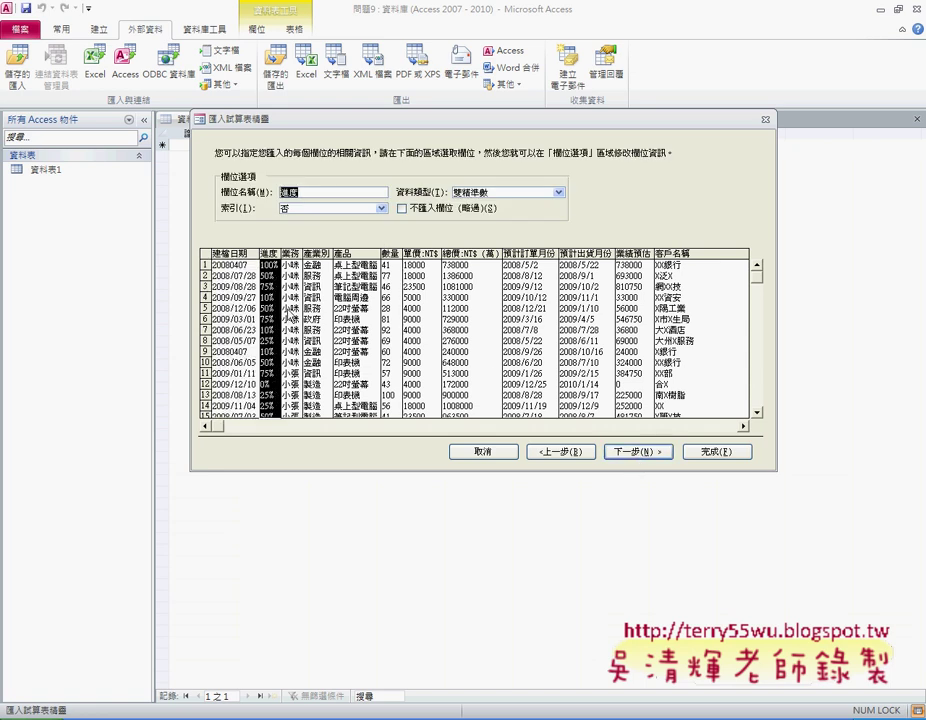
left_click(288, 315)
left_click(315, 312)
left_click(347, 317)
left_click(392, 322)
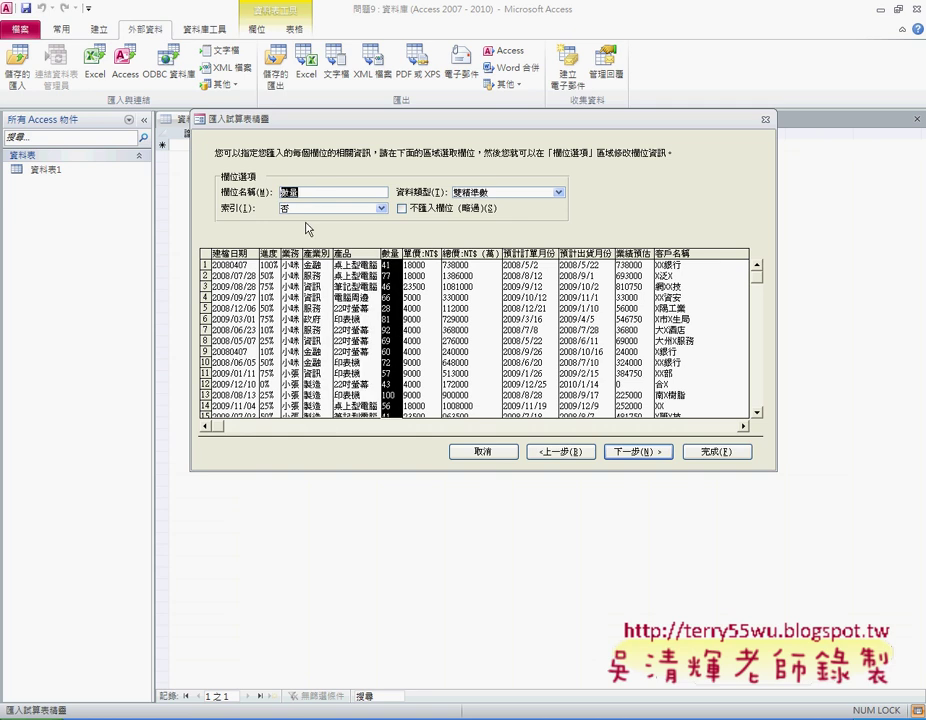
left_click(432, 328)
left_click(485, 330)
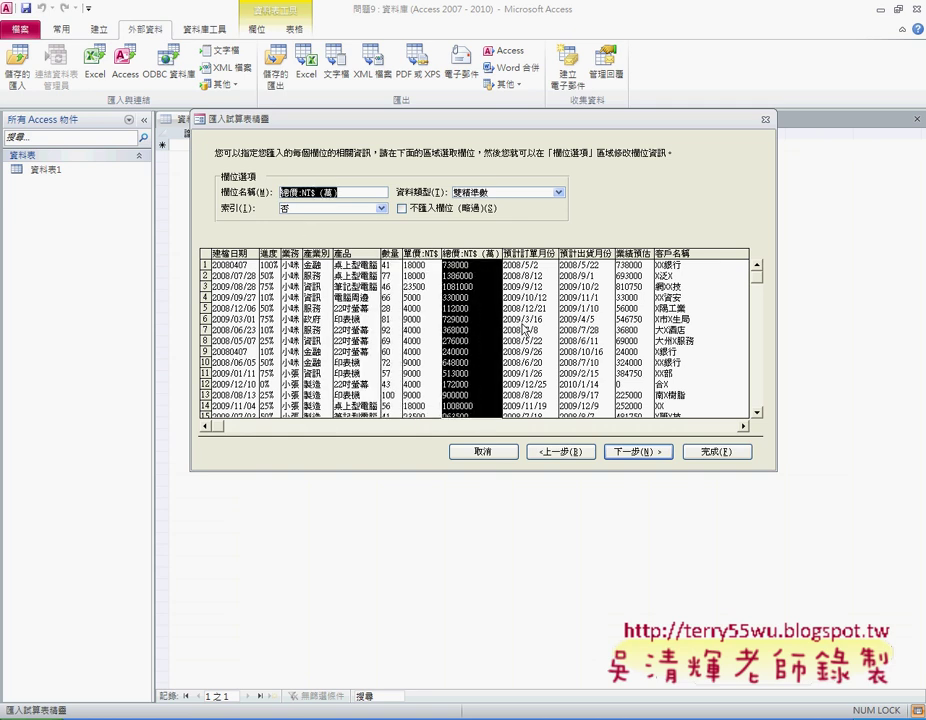
left_click(230, 298)
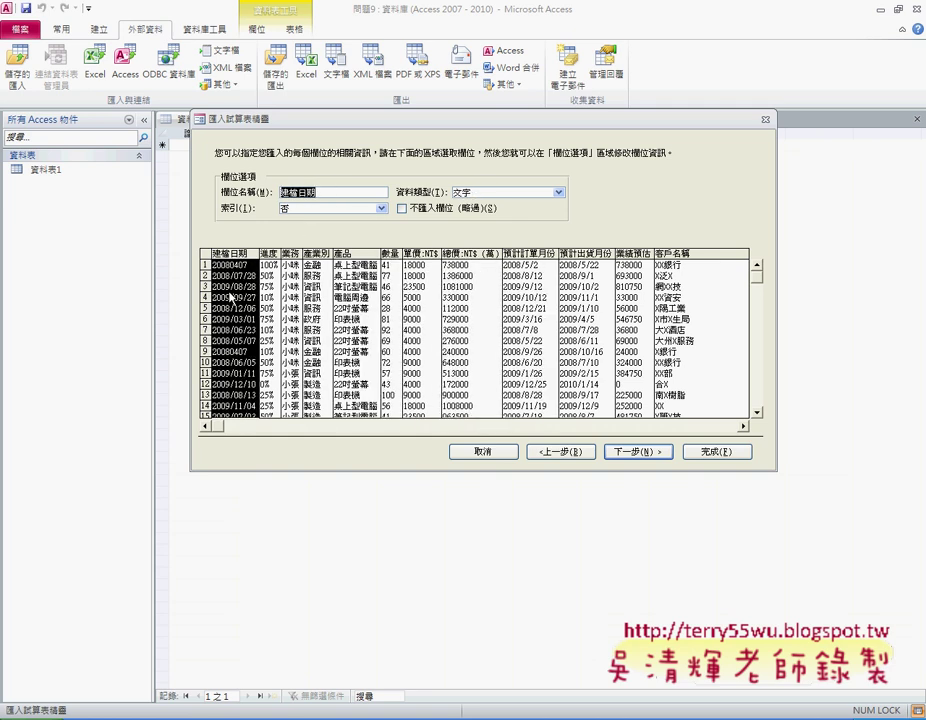
left_click(535, 330)
left_click(245, 325)
left_click(460, 300)
left_click(415, 300)
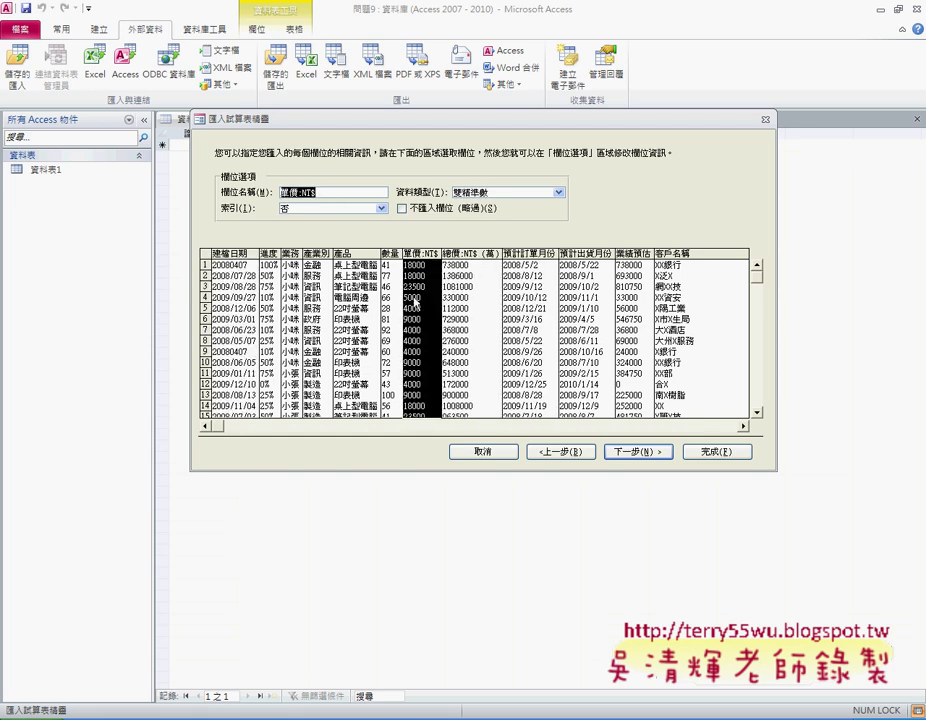
left_click(390, 300)
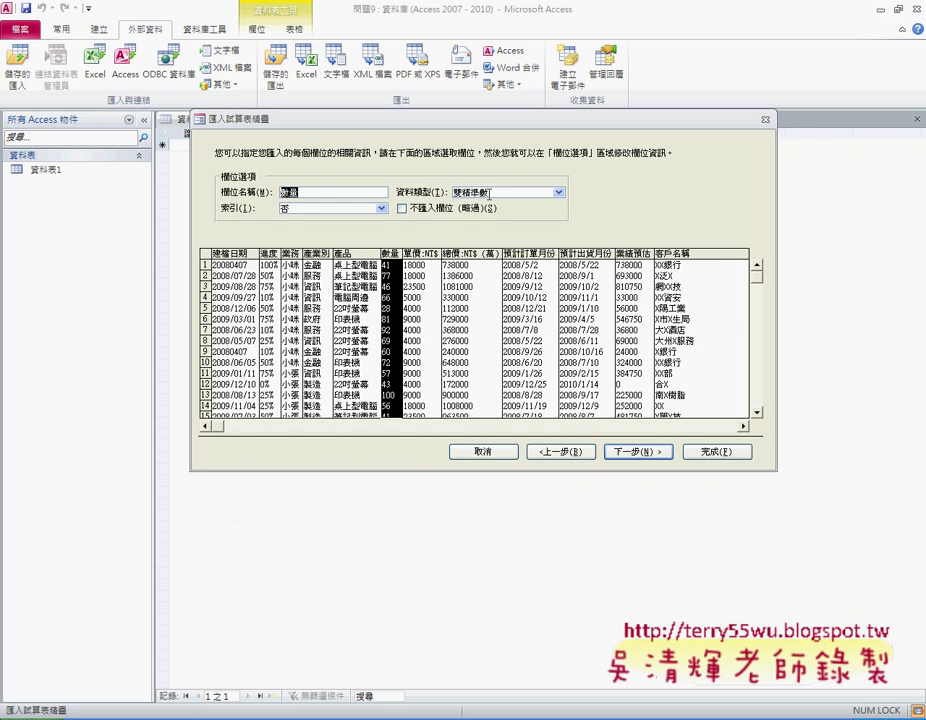
- Keep 雙精準數 for 數量 and 總價:NT$ (萬), recheck the remaining columns, and continue
left_click(558, 192)
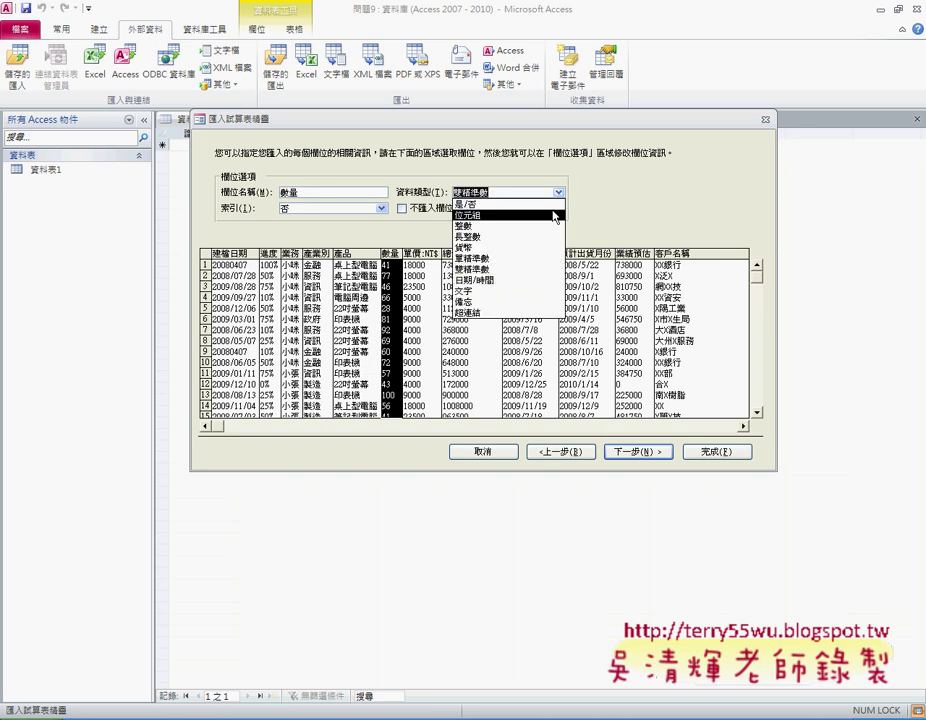
left_click(657, 209)
left_click(426, 314)
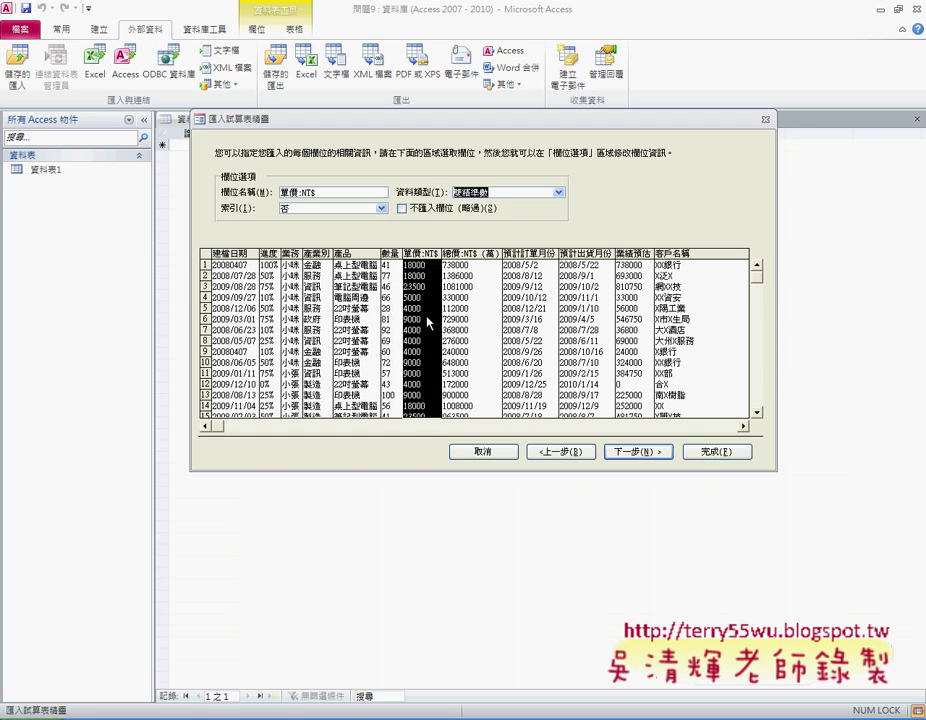
left_click(484, 327)
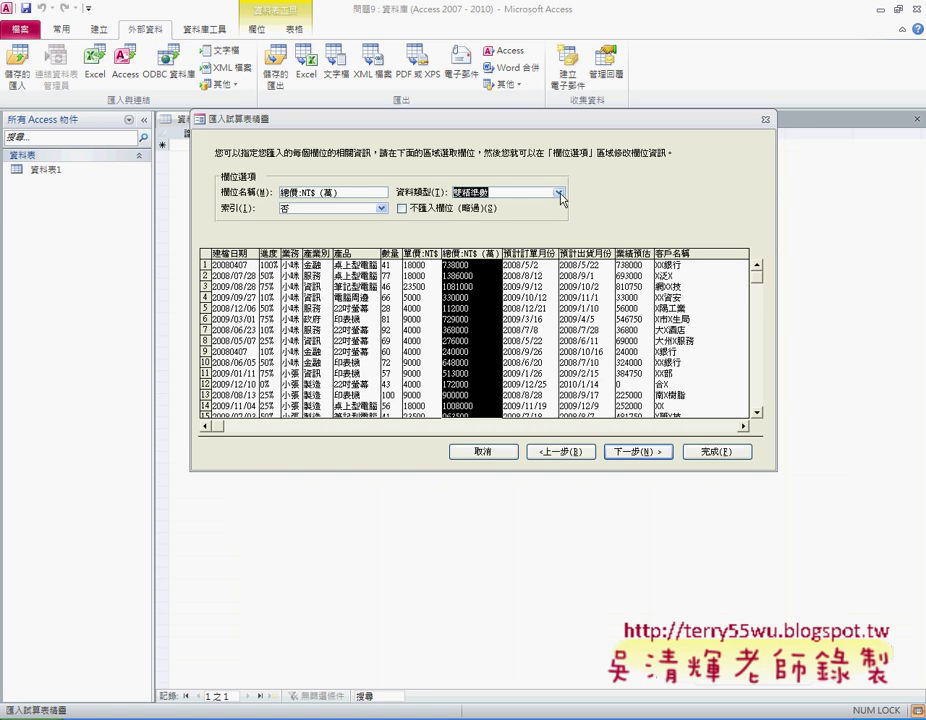
left_click(559, 193)
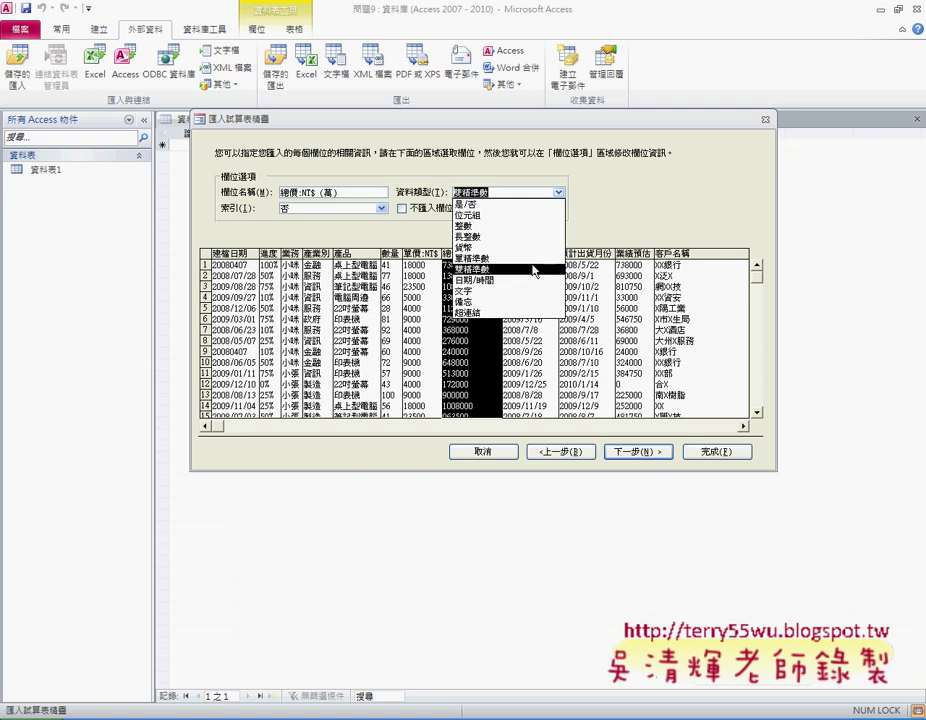
left_click(534, 270)
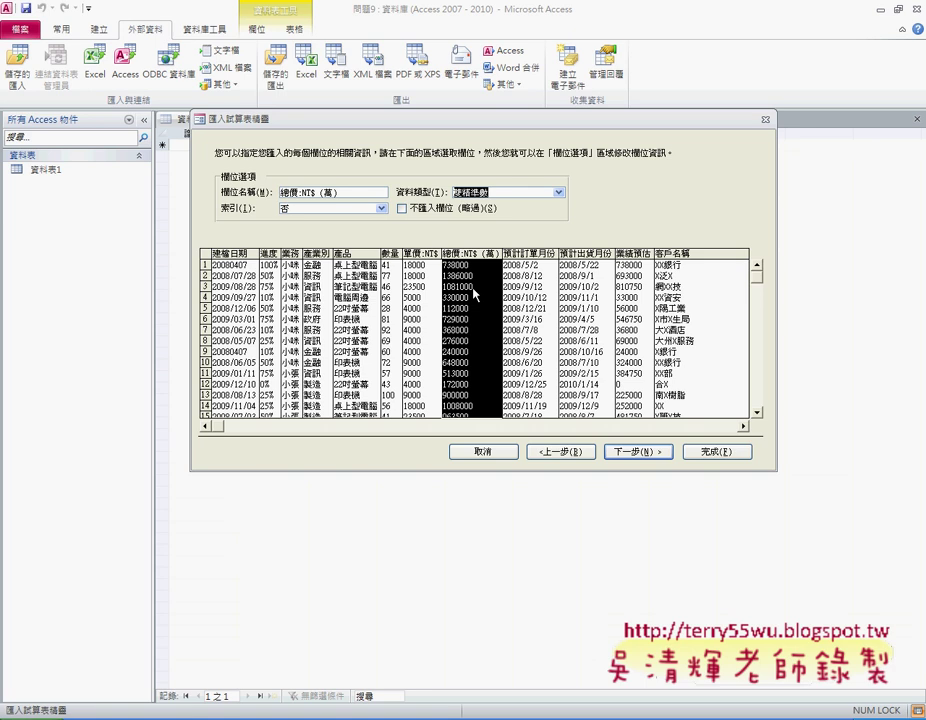
left_click(528, 320)
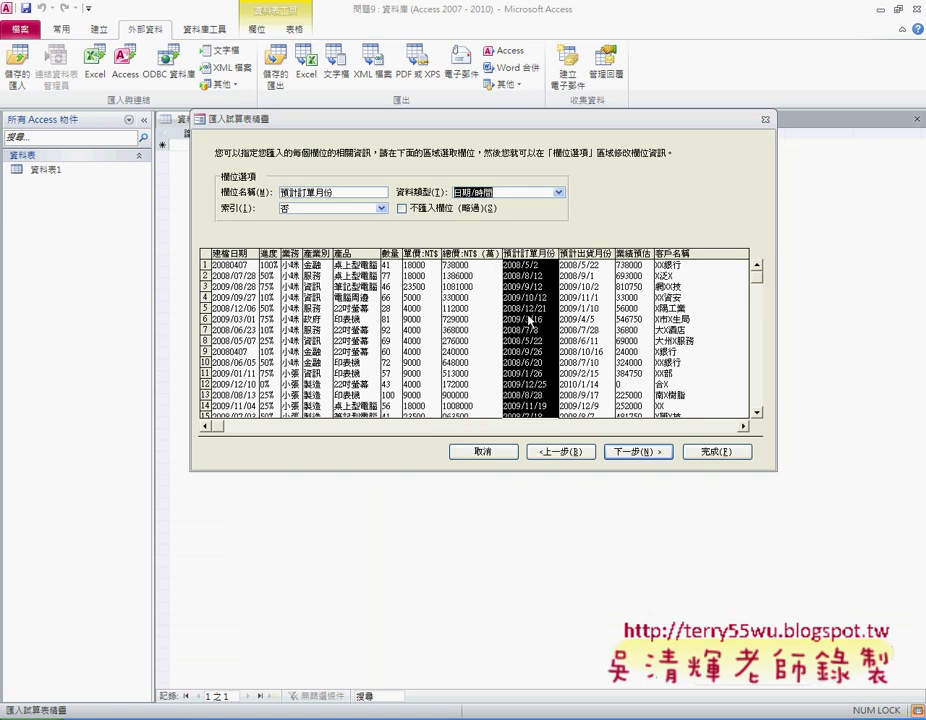
key("Right")
key("Right")
key("Right")
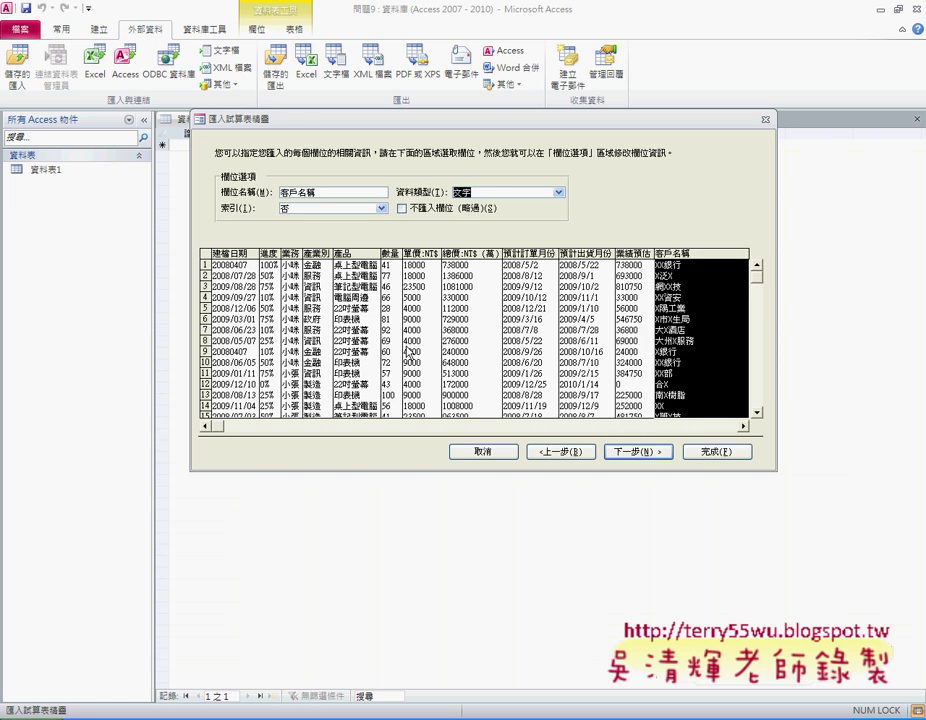
left_click(266, 360)
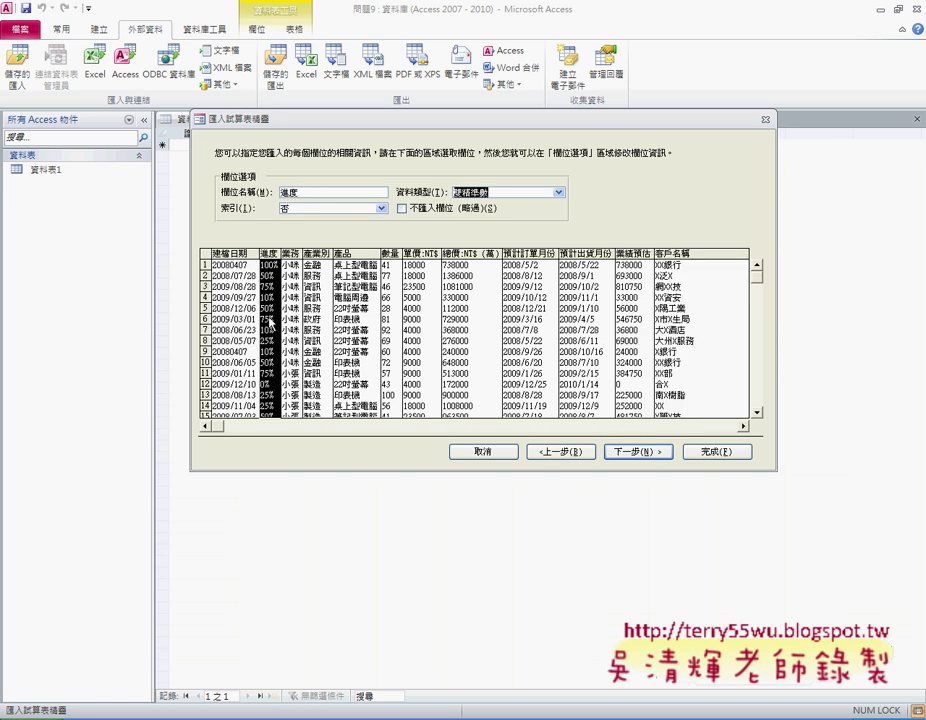
left_click(637, 456)
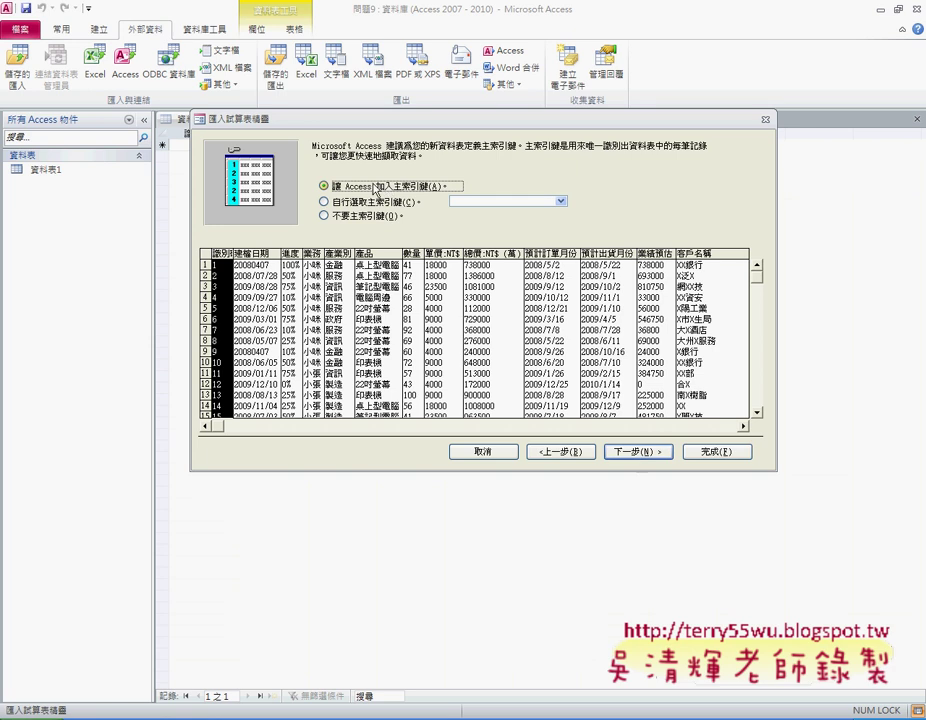
- Import with no primary key into table 問題9, finishing without saving the import steps
left_click(389, 218)
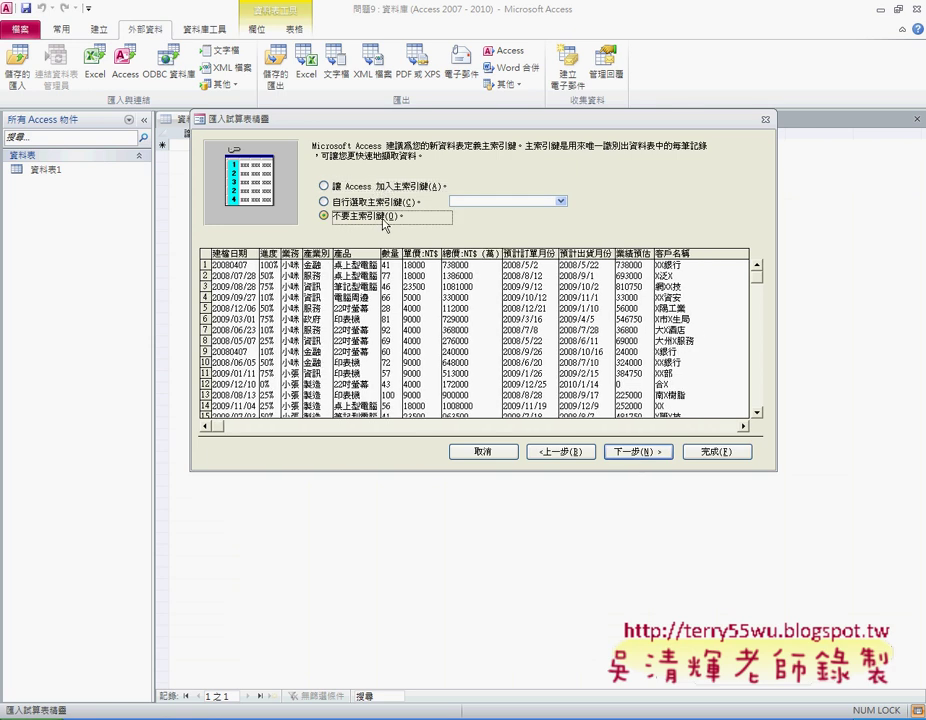
left_click(650, 455)
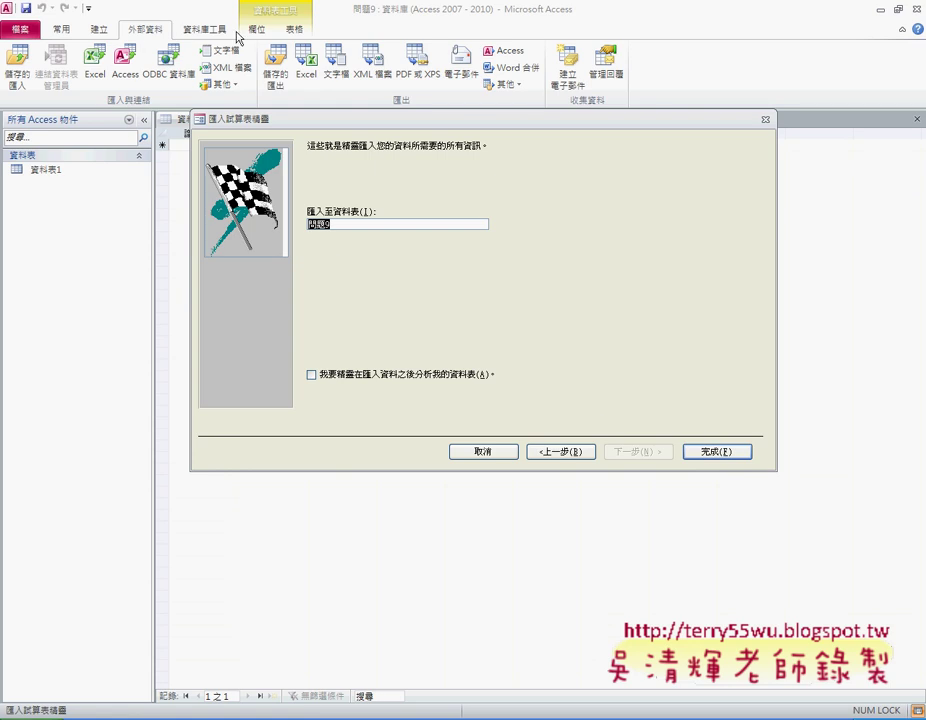
left_click(338, 225)
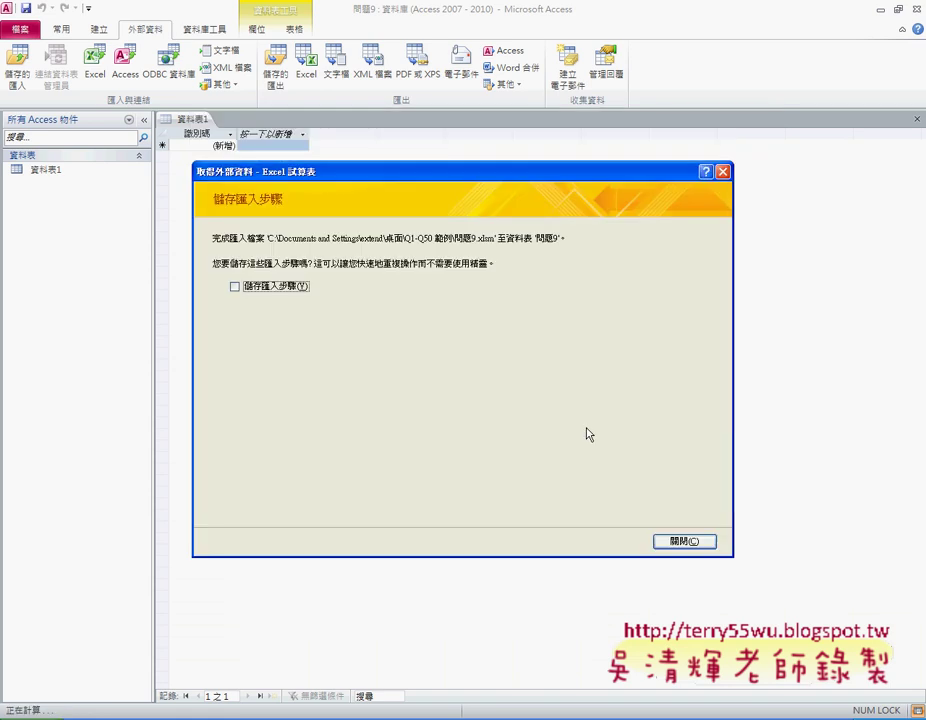
left_click(704, 540)
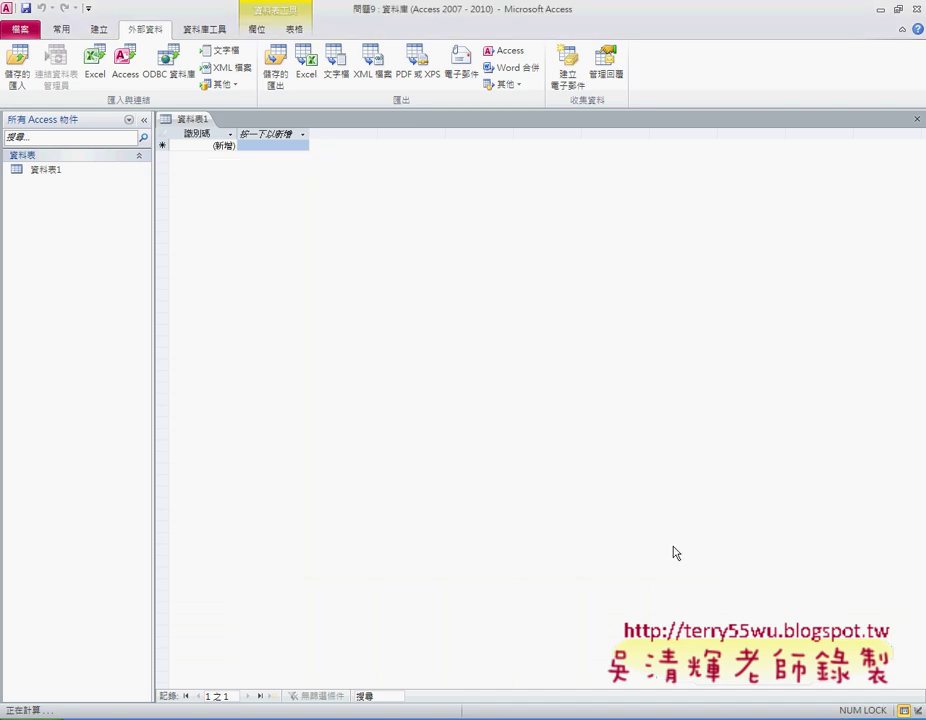
- Open the 問題9 table and switch it to Design View to see field names and types
double_click(35, 170)
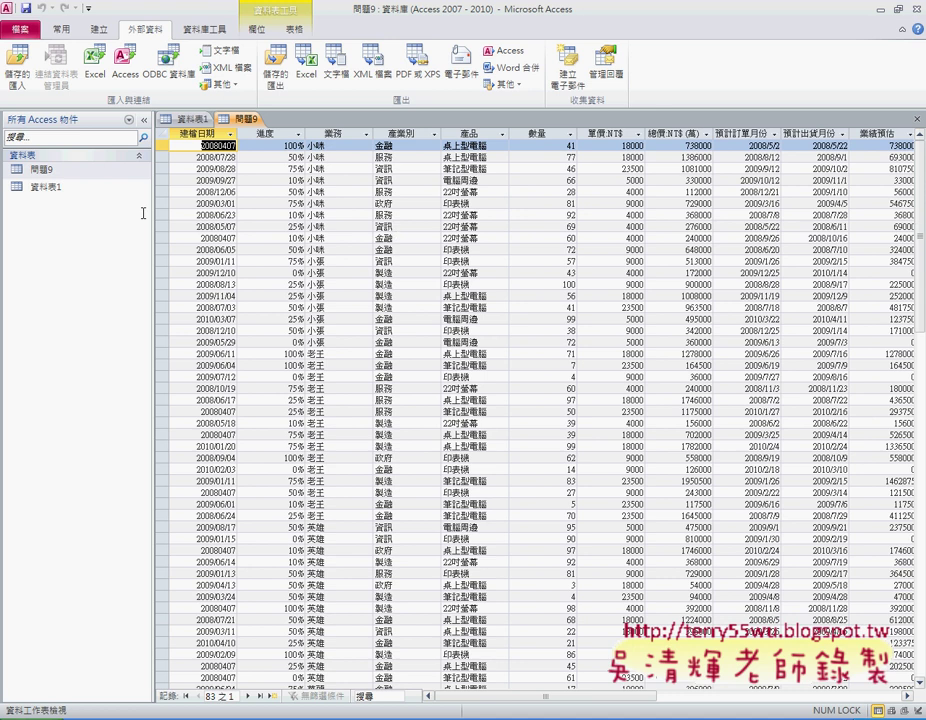
right_click(72, 176)
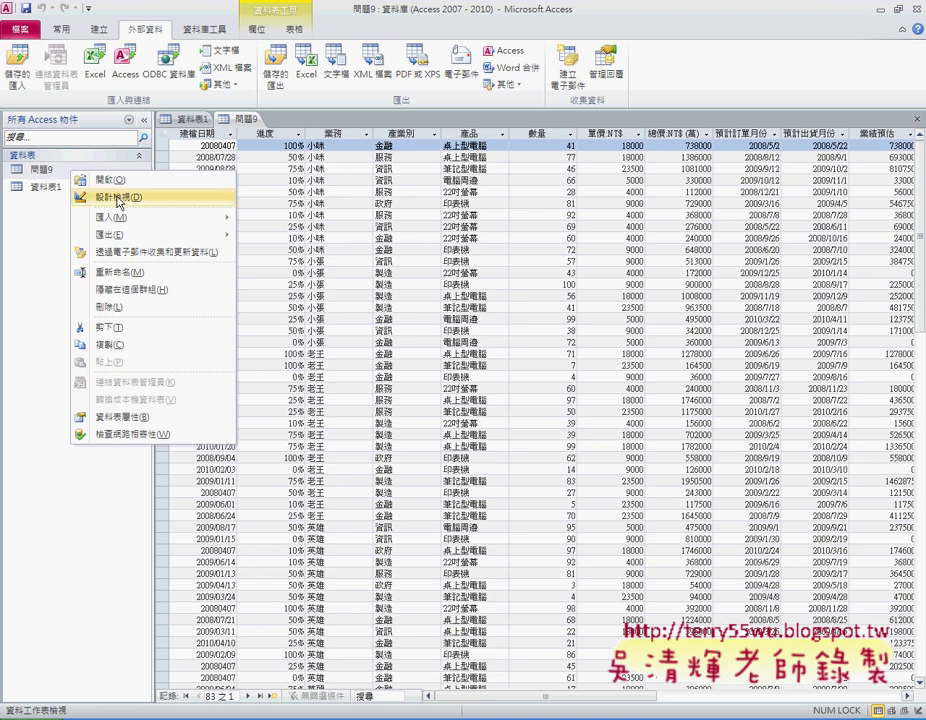
left_click(118, 198)
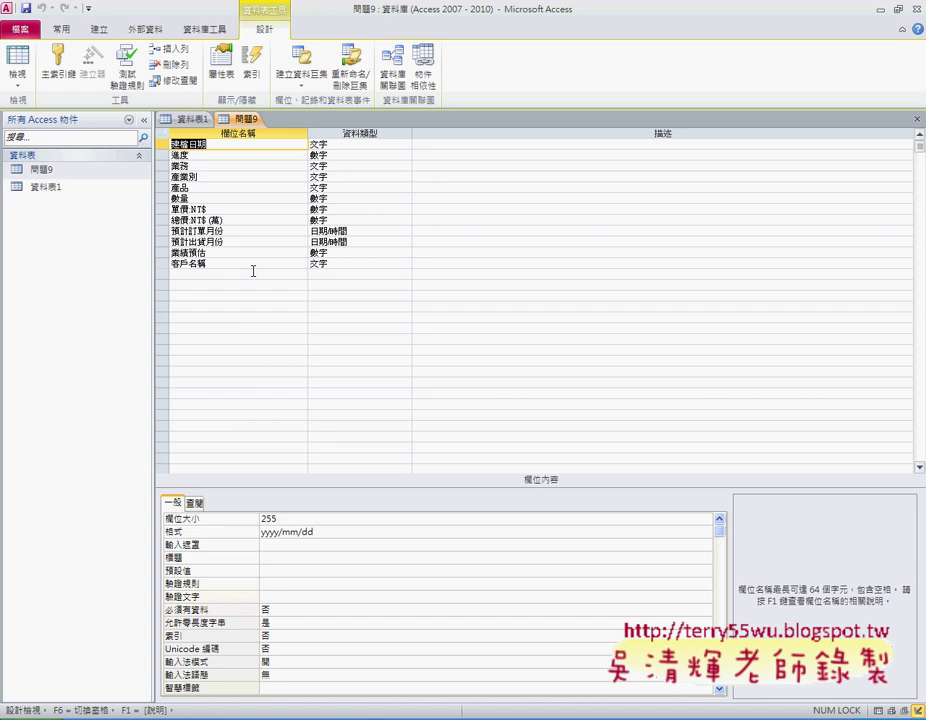
right_click(69, 178)
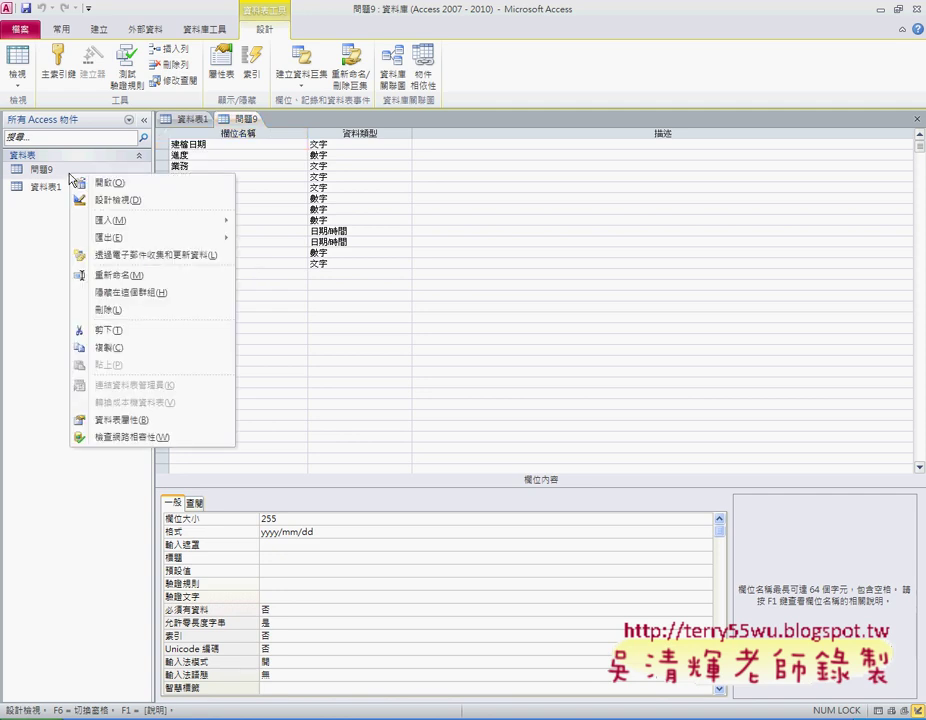